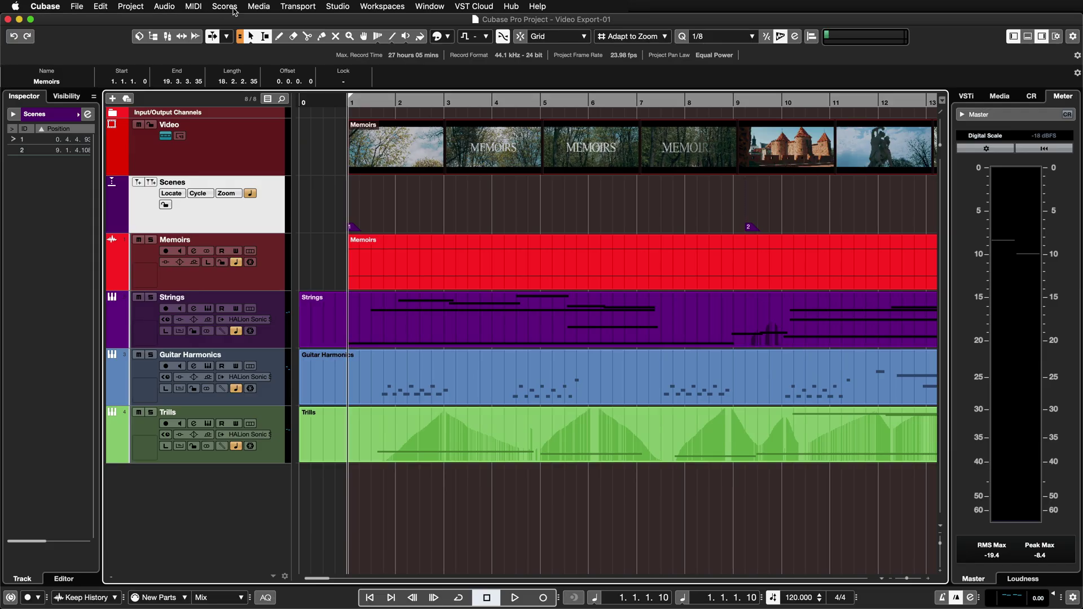
- Browse the Transport menu and close it without choosing any command
{"action": "left_click", "coordinate": [298, 6]}
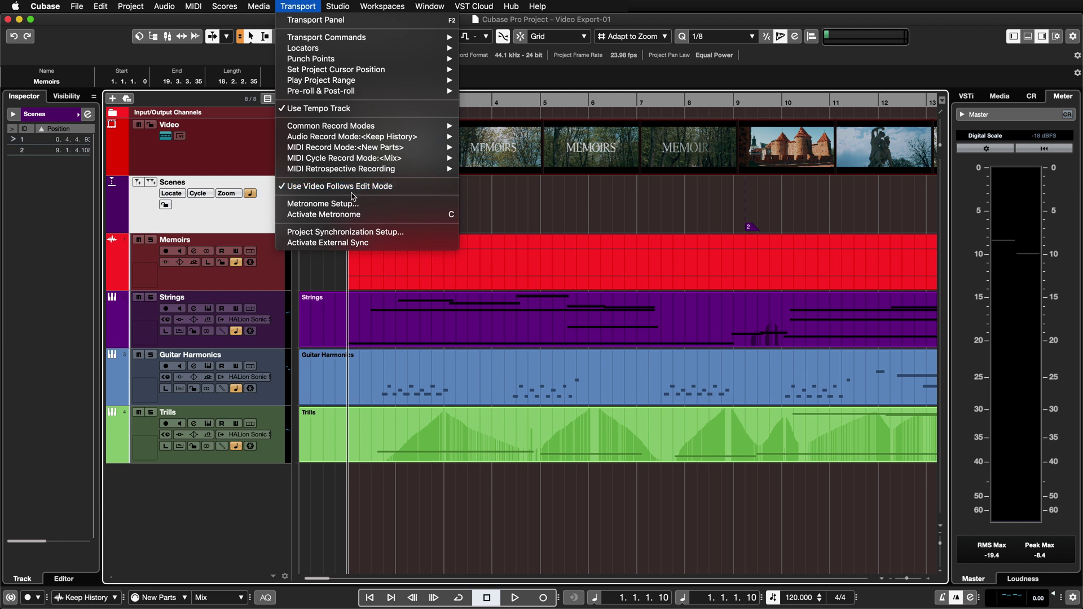
{"action": "left_click", "coordinate": [557, 209]}
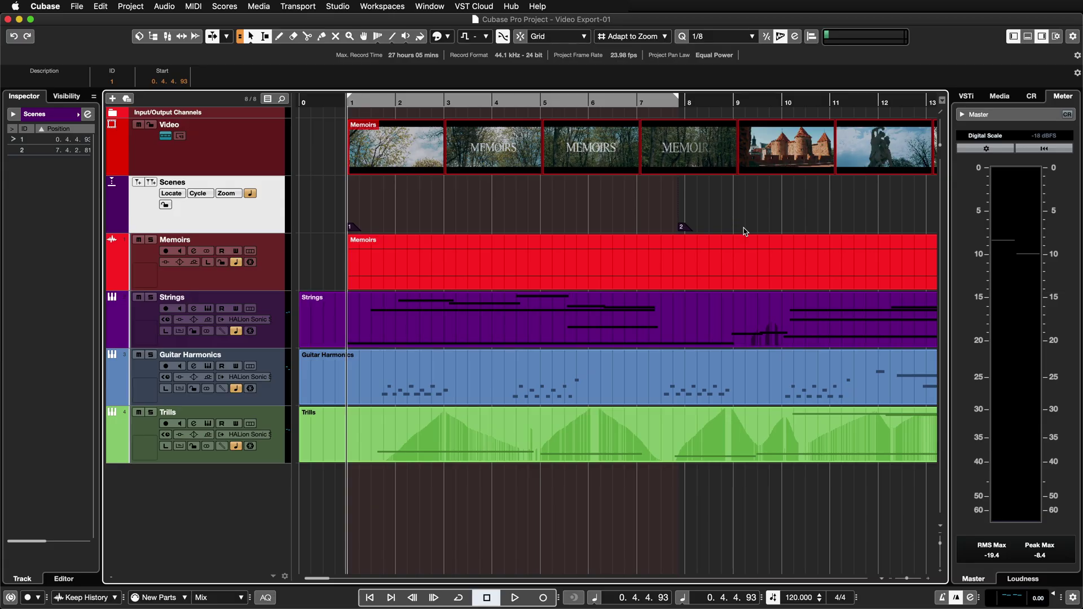
- Bring up the Export Video settings window from the File > Export menu
{"action": "left_click", "coordinate": [78, 8]}
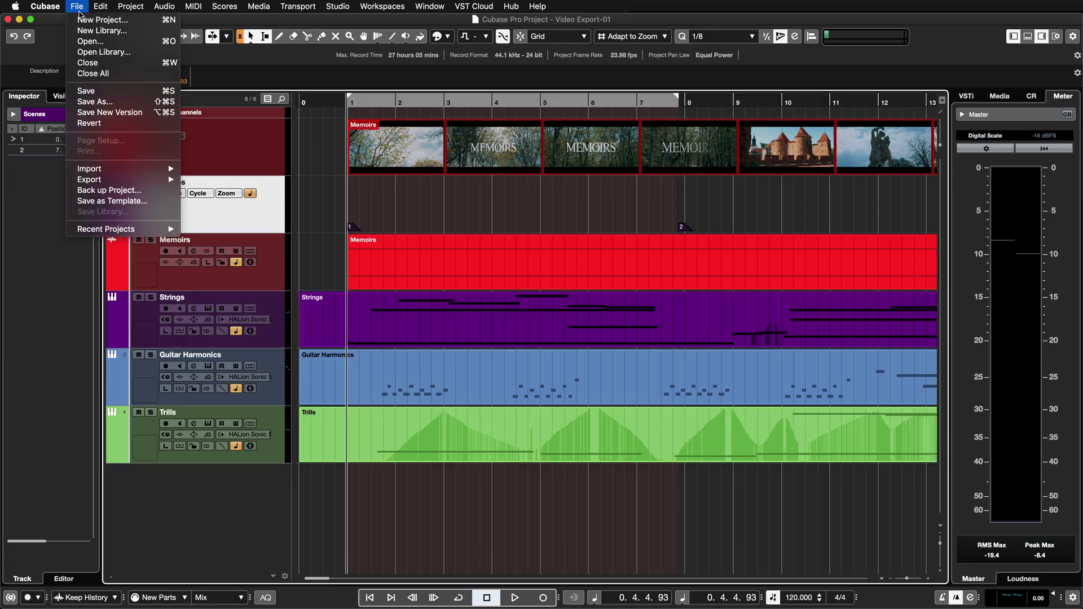
{"action": "mouse_move", "coordinate": [94, 180]}
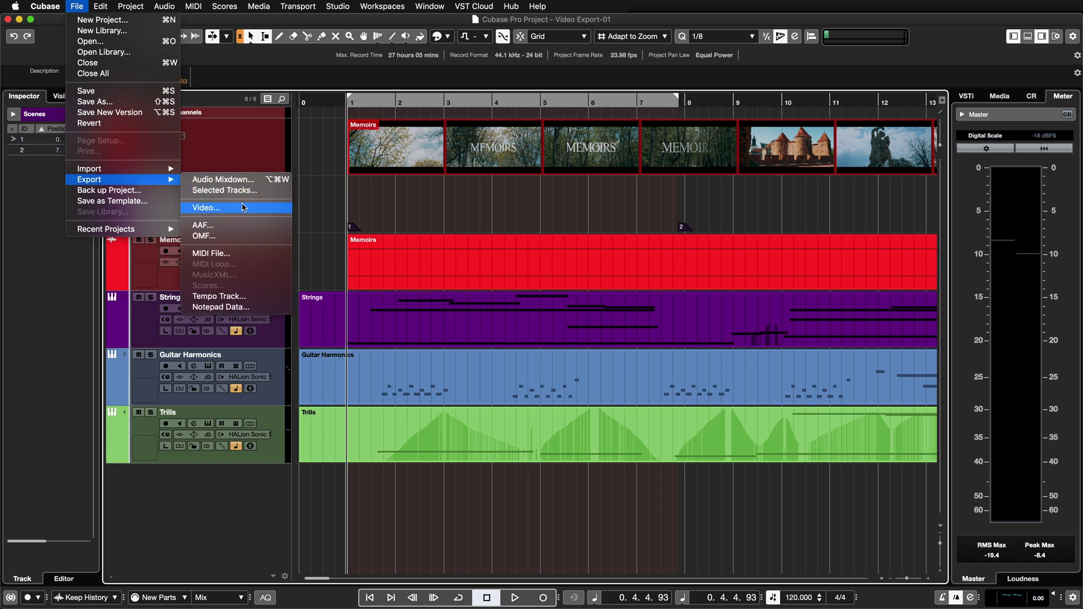
{"action": "left_click", "coordinate": [243, 207]}
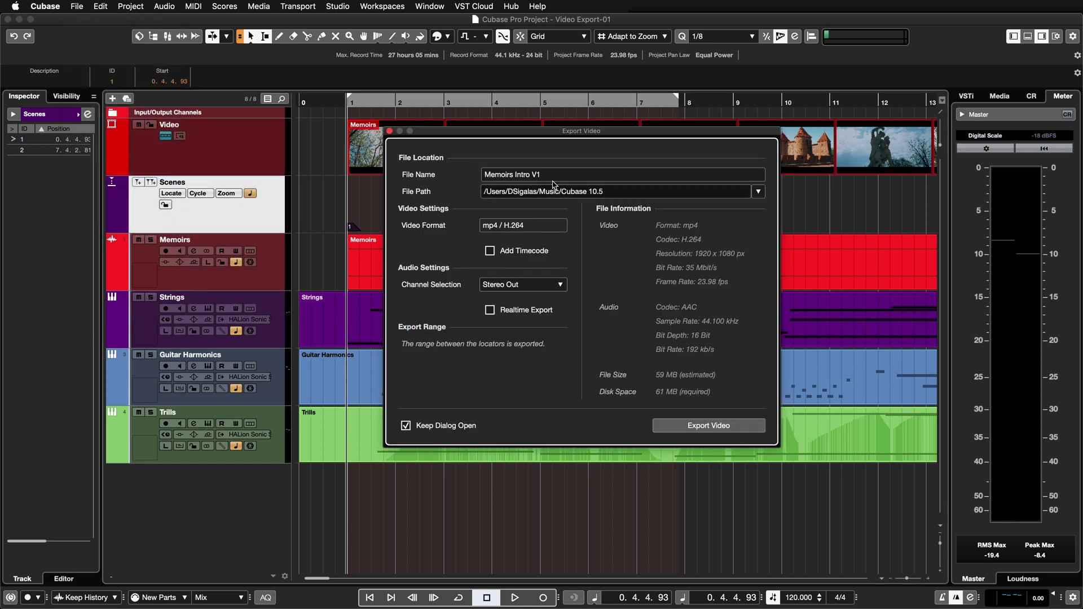